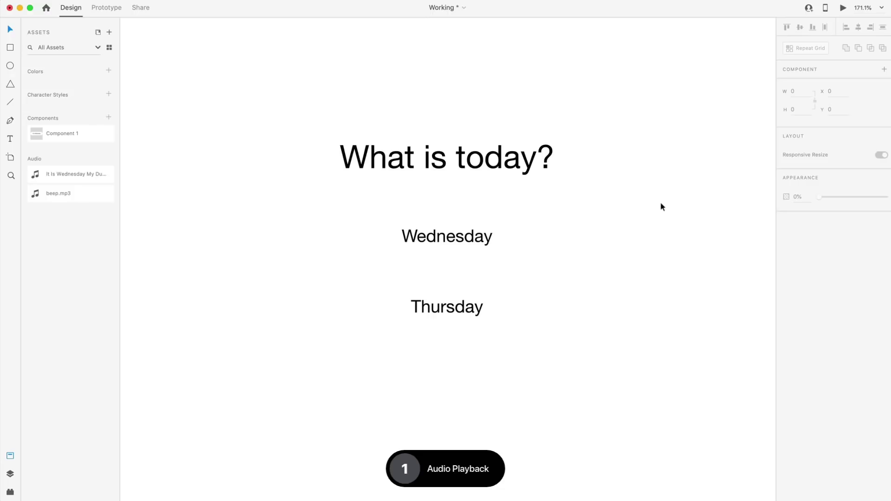
Check the Wednesday component's wrong and correct states, reset it to Default, and enter Prototype mode.
{"action": "scroll", "coordinate": [662, 207], "scroll_direction": "down", "scroll_amount": 1}
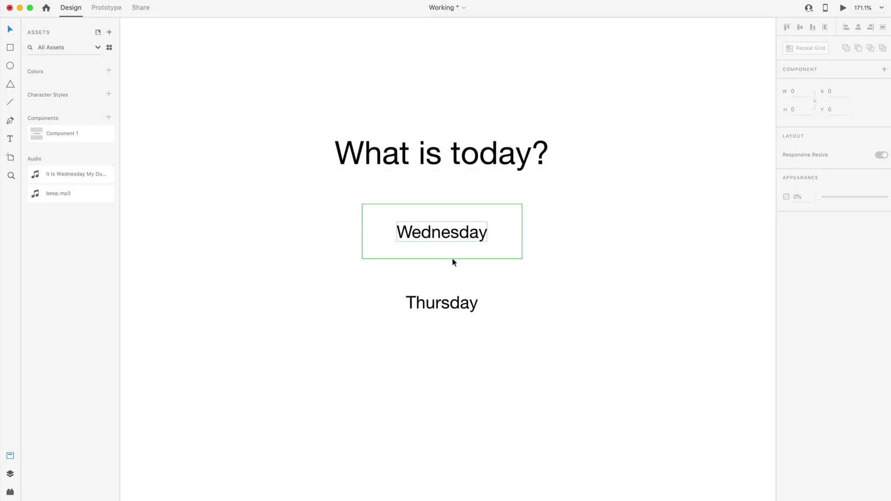
{"action": "left_click", "coordinate": [456, 234]}
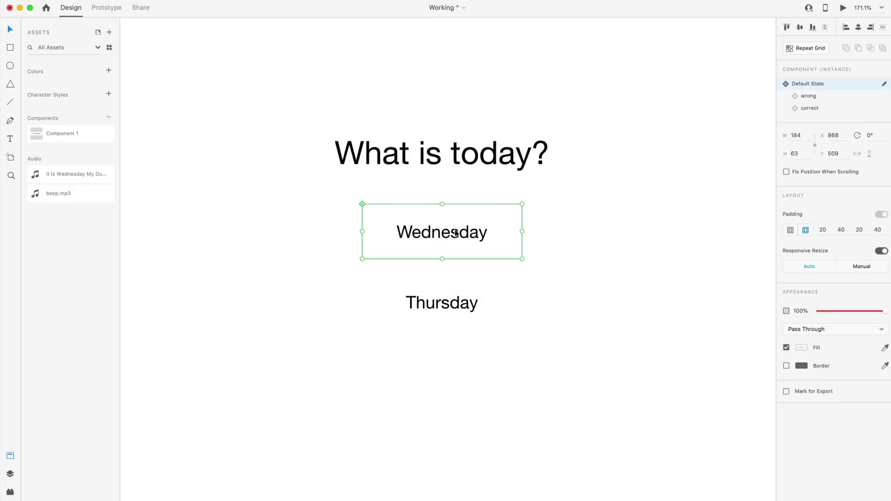
{"action": "left_click", "coordinate": [811, 99]}
{"action": "left_click", "coordinate": [808, 110]}
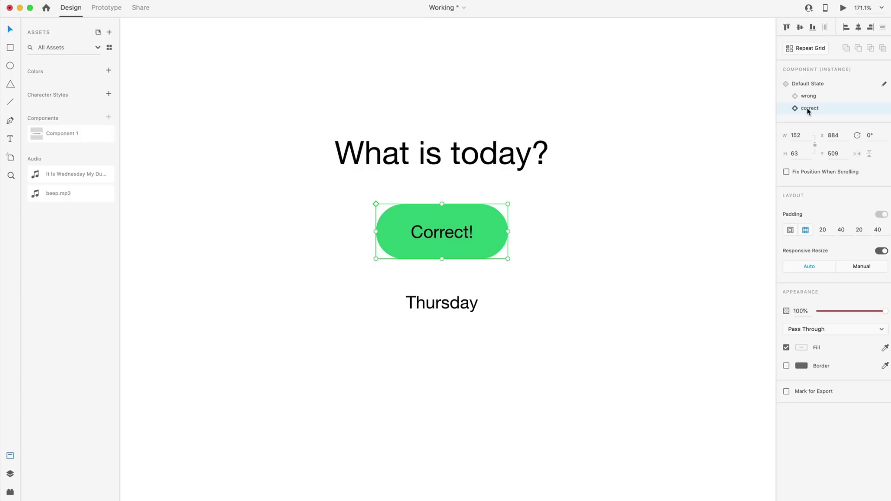
{"action": "left_click", "coordinate": [812, 87]}
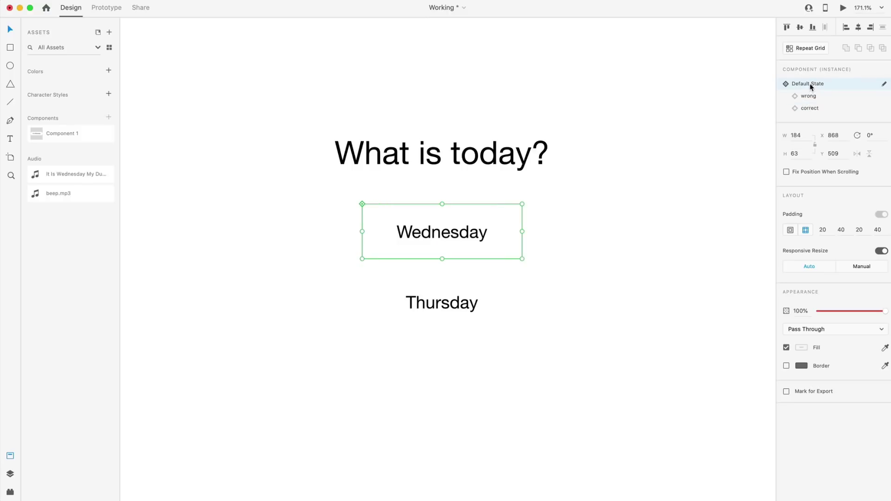
{"action": "left_click", "coordinate": [114, 10]}
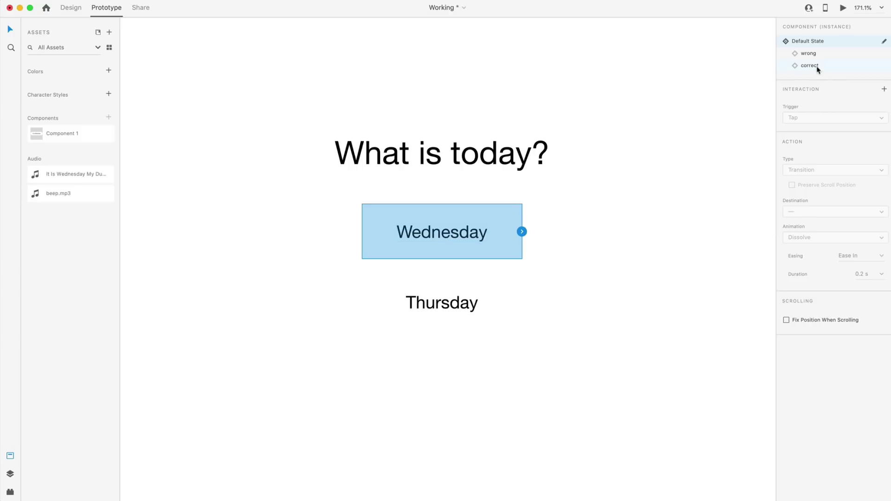
Wire Wednesday's tap to auto-animate to its correct state, then select Thursday.
{"action": "left_click", "coordinate": [521, 232]}
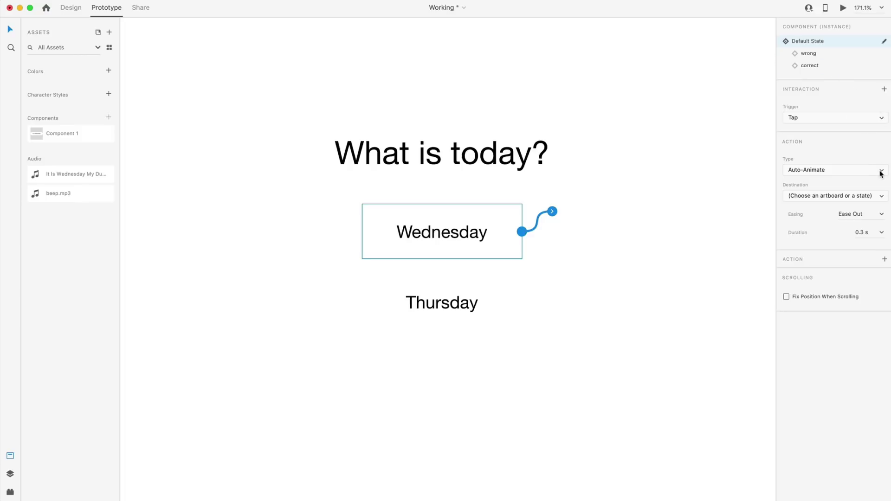
{"action": "left_click", "coordinate": [882, 199]}
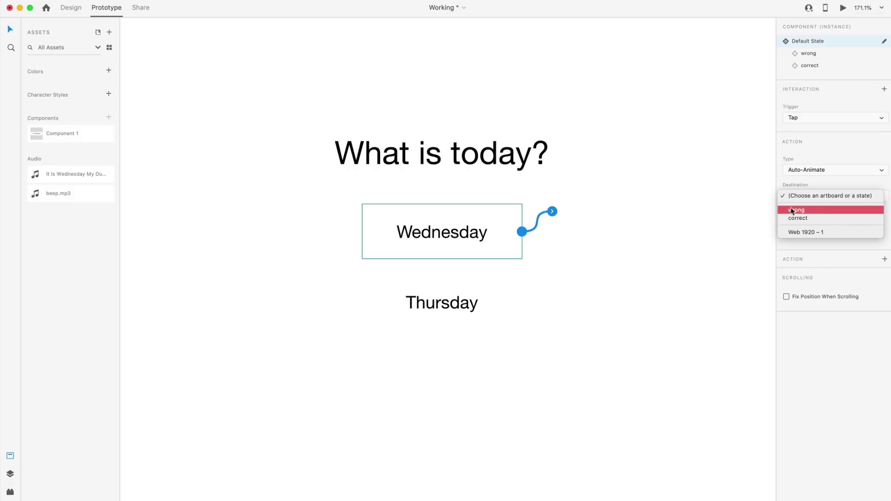
{"action": "left_click", "coordinate": [808, 218]}
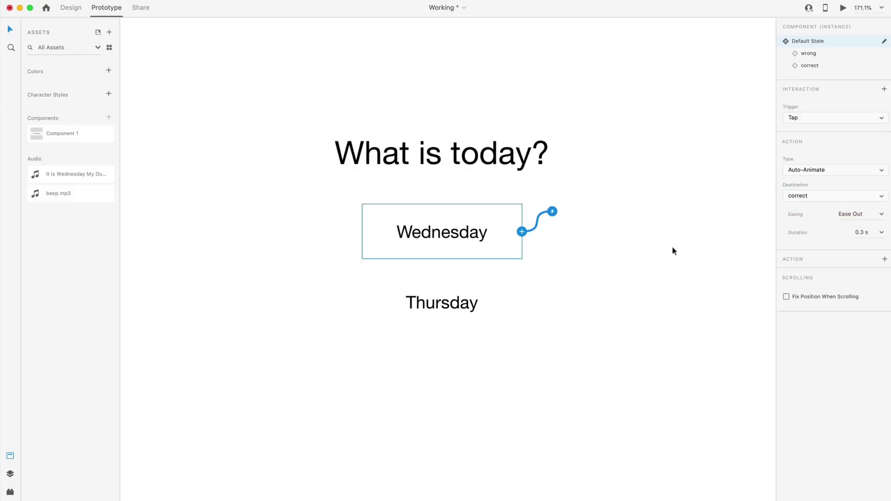
{"action": "left_click", "coordinate": [483, 293]}
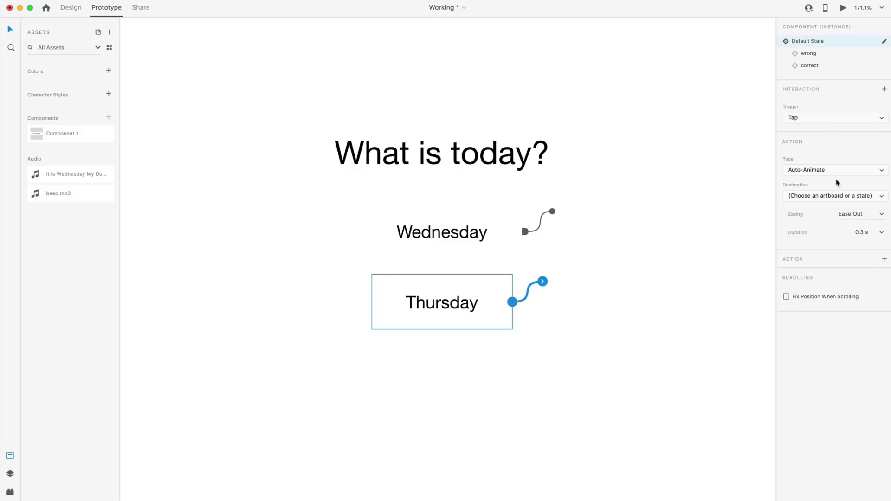
Send Thursday's tap to the wrong state and add an Audio Playback action playing beep.mp3.
{"action": "left_click", "coordinate": [880, 195]}
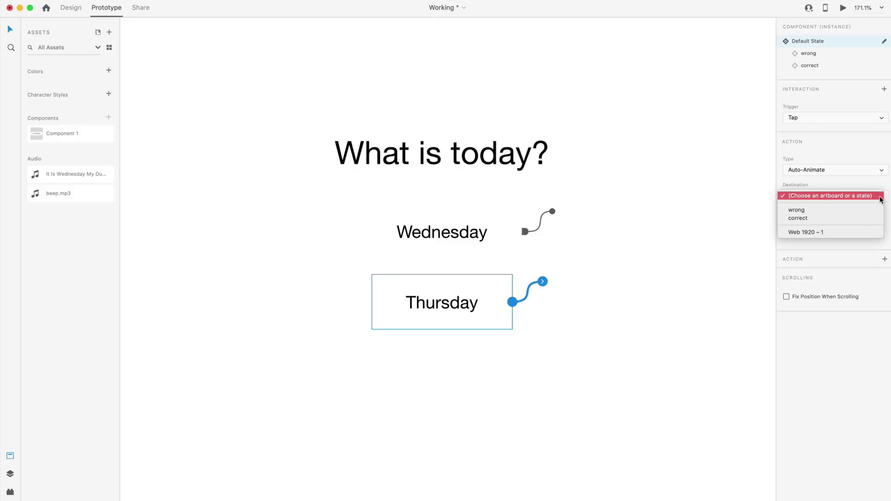
{"action": "left_click", "coordinate": [800, 213]}
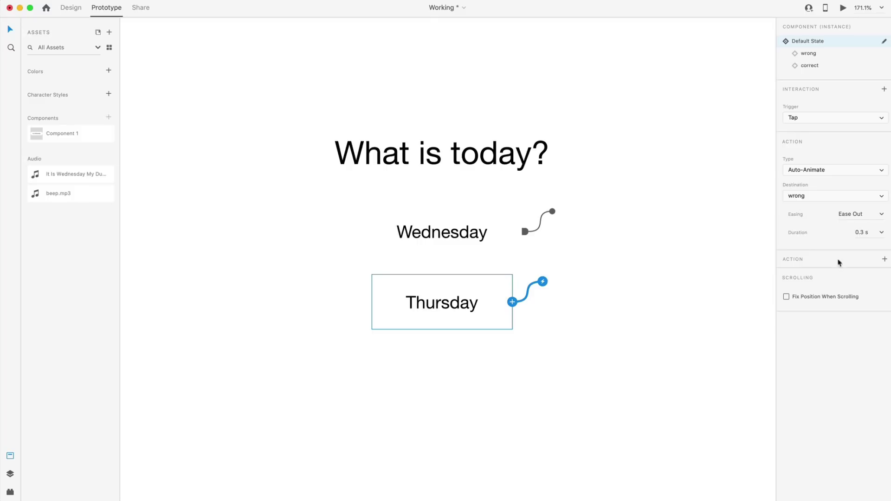
{"action": "left_click", "coordinate": [885, 260]}
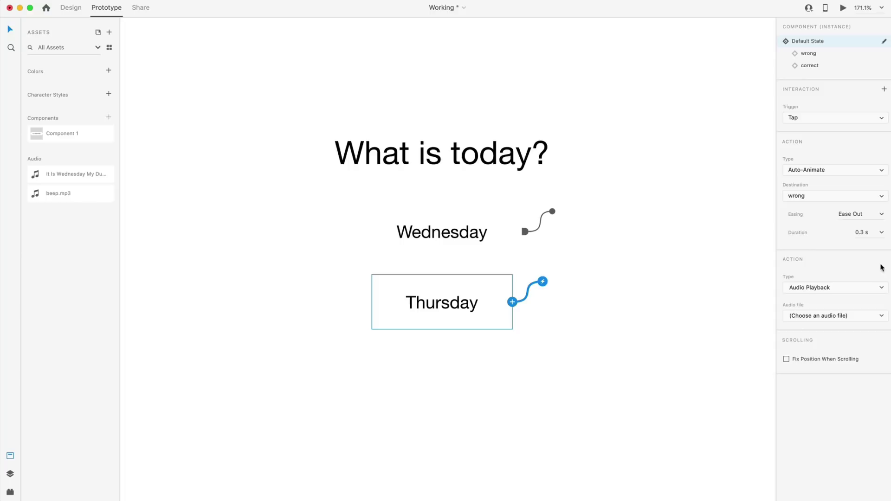
{"action": "left_click", "coordinate": [825, 288]}
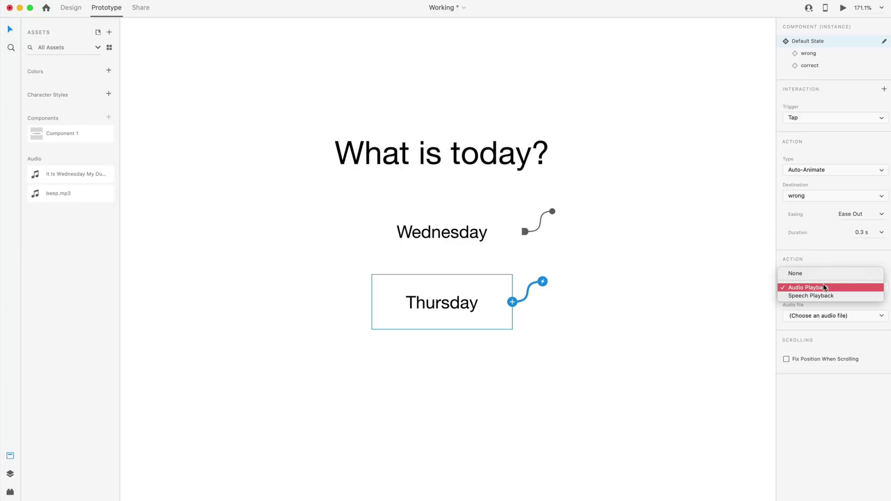
{"action": "left_click", "coordinate": [798, 288]}
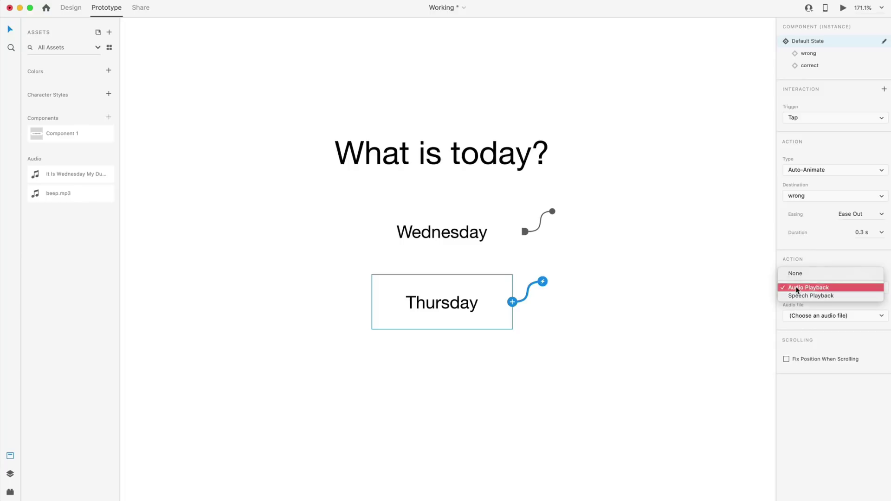
{"action": "left_click", "coordinate": [882, 318]}
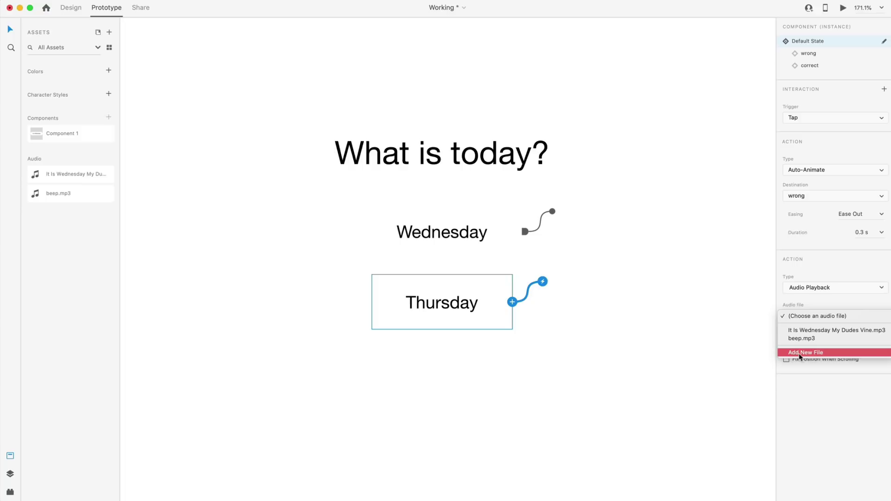
{"action": "left_click", "coordinate": [799, 340]}
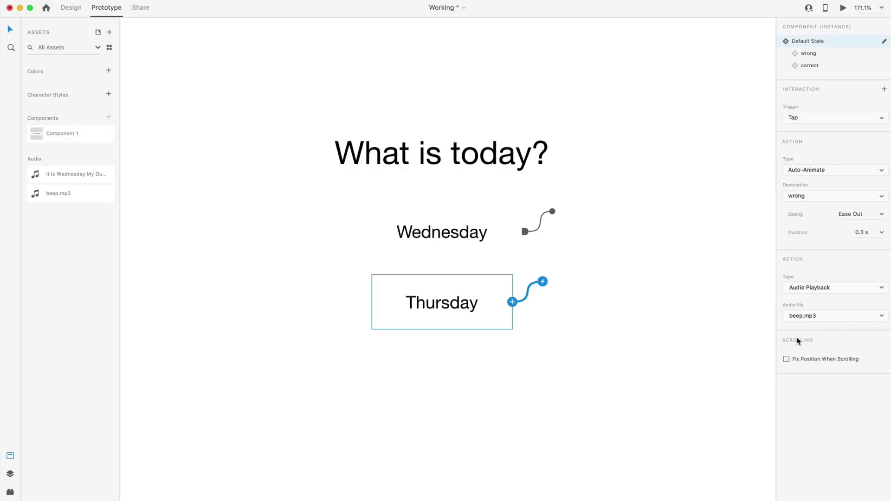
Add an Audio Playback action to Wednesday's tap playing It Is Wednesday My Dudes Vine.mp3.
{"action": "left_click", "coordinate": [495, 236]}
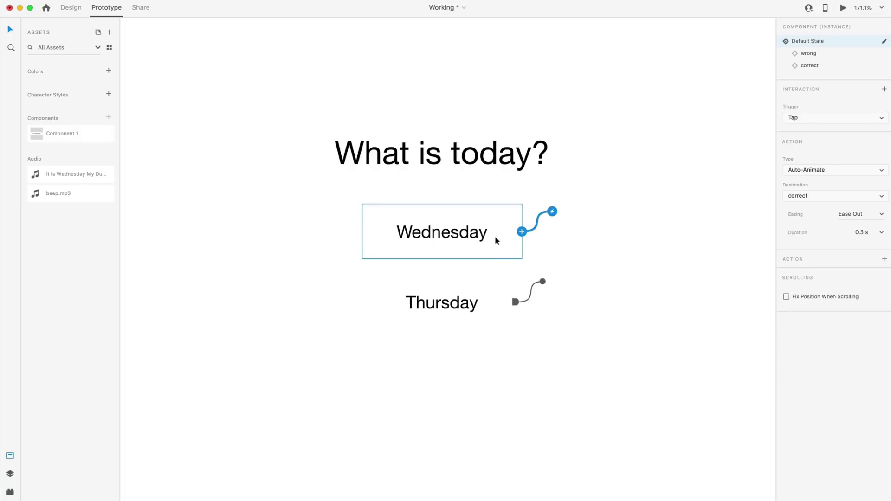
{"action": "left_click", "coordinate": [884, 260]}
{"action": "left_click", "coordinate": [878, 316]}
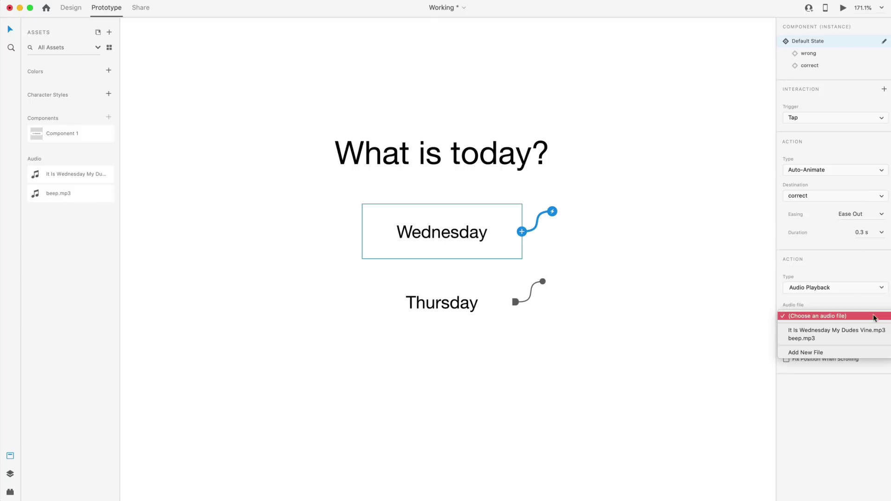
{"action": "left_click", "coordinate": [809, 331]}
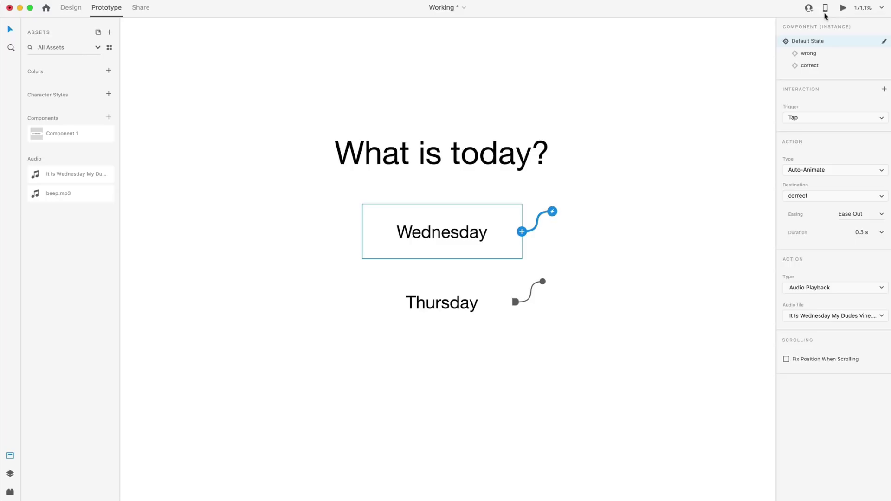
{"action": "left_click", "coordinate": [844, 8]}
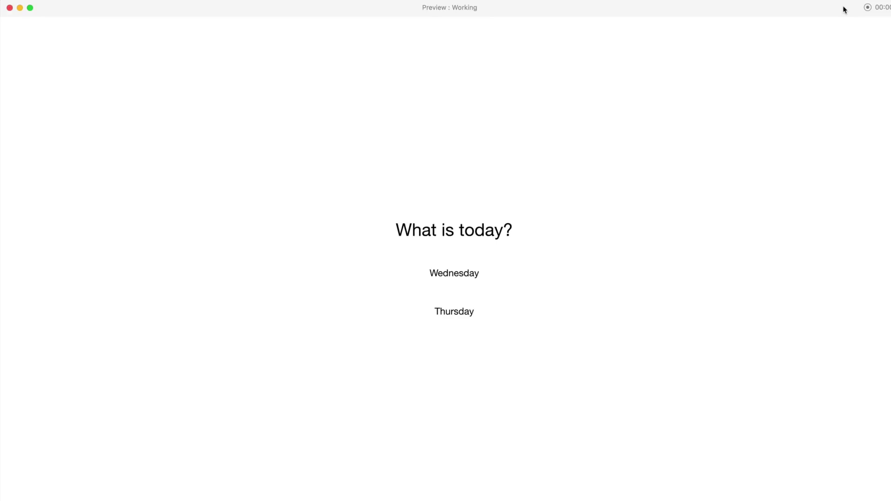
{"action": "left_click", "coordinate": [456, 314]}
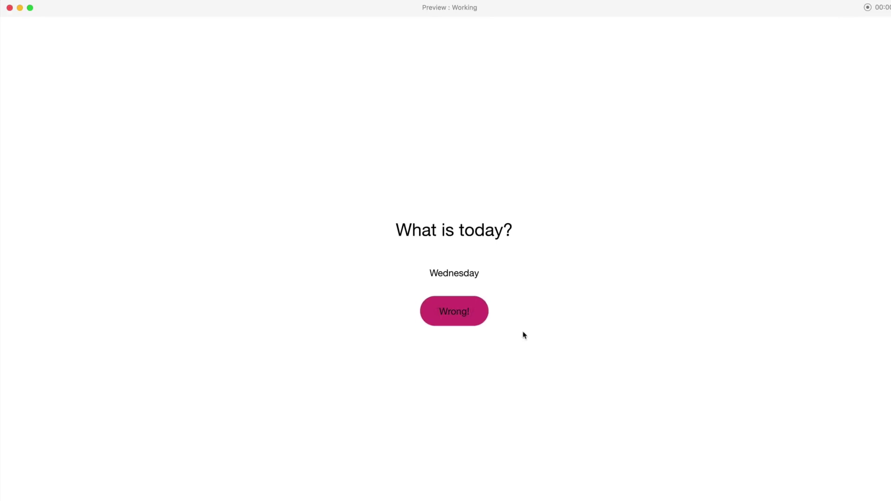
{"action": "left_click", "coordinate": [455, 278]}
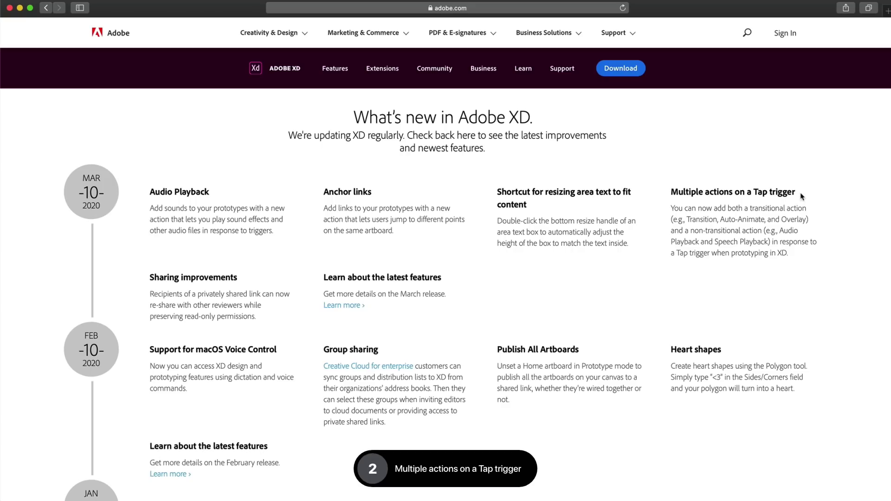
Highlight the Multiple actions heading, 'transitional action', and the Audio and Speech Playback examples.
{"action": "left_click_drag", "start_coordinate": [796, 192], "coordinate": [671, 191]}
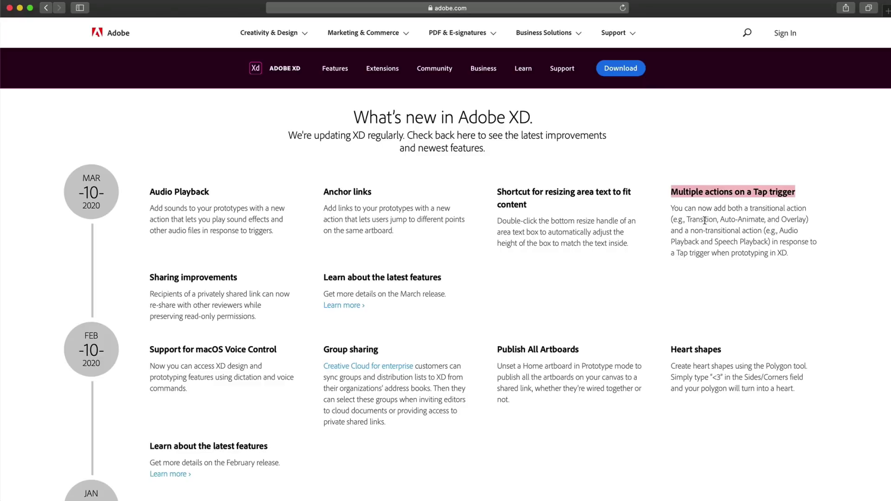
{"action": "left_click_drag", "start_coordinate": [749, 208], "coordinate": [810, 209]}
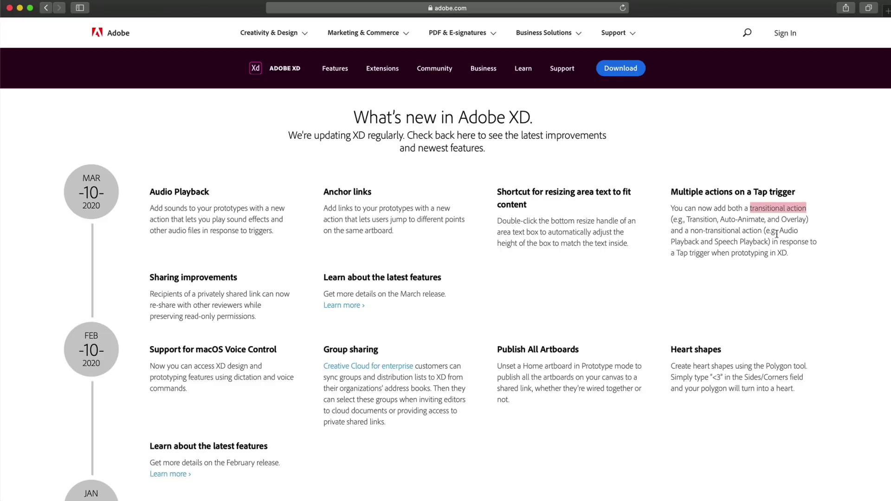
{"action": "left_click_drag", "start_coordinate": [782, 230], "coordinate": [799, 231]}
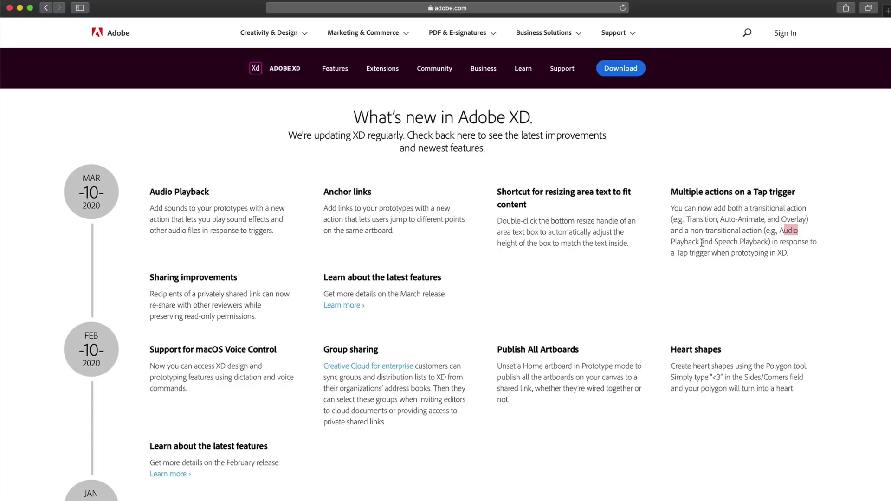
{"action": "left_click_drag", "start_coordinate": [716, 242], "coordinate": [768, 242]}
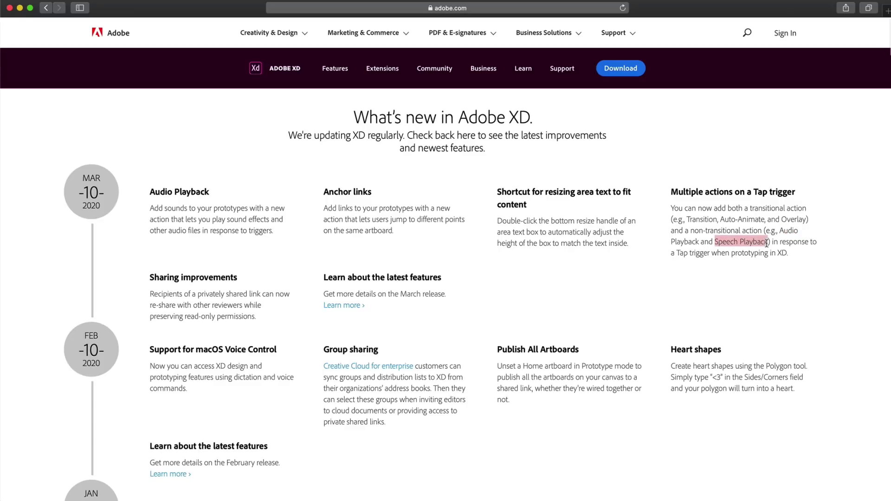
{"action": "left_click", "coordinate": [728, 174]}
{"action": "left_click_drag", "start_coordinate": [163, 279], "coordinate": [234, 281]}
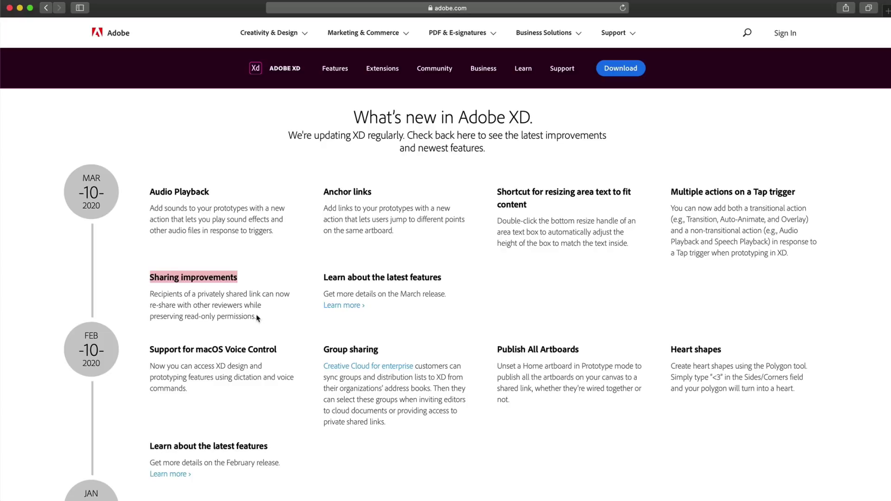
Highlight the 'read-only permissions' phrase, then the Anchor links feature heading.
{"action": "left_click_drag", "start_coordinate": [257, 319], "coordinate": [186, 312]}
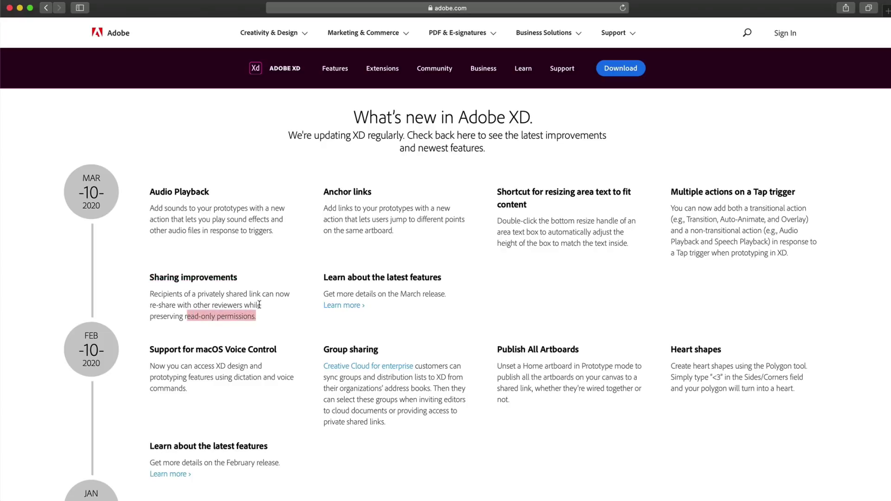
{"action": "left_click", "coordinate": [275, 304]}
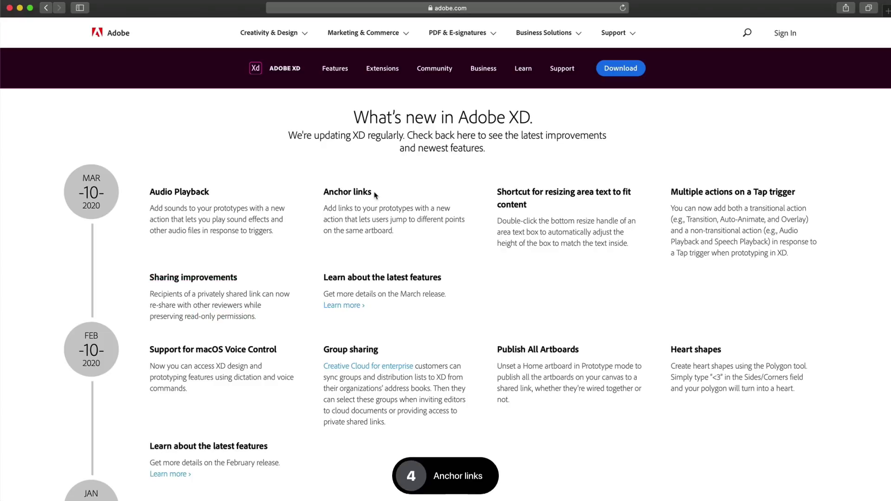
{"action": "left_click_drag", "start_coordinate": [371, 192], "coordinate": [325, 191]}
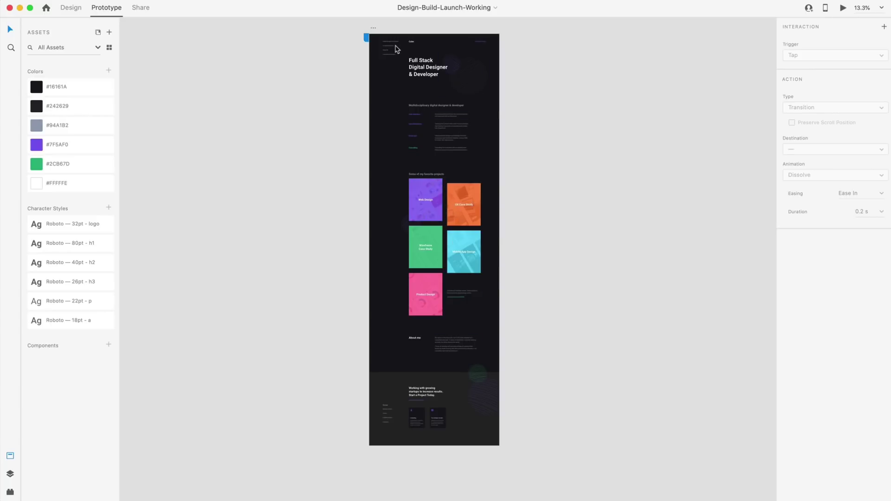
Switch to Design mode and scroll through the Design 1 portfolio artboard, returning to the top.
{"action": "scroll", "coordinate": [395, 46], "scroll_direction": "up", "scroll_amount": 5}
{"action": "scroll", "coordinate": [397, 48], "scroll_direction": "up", "scroll_amount": 5}
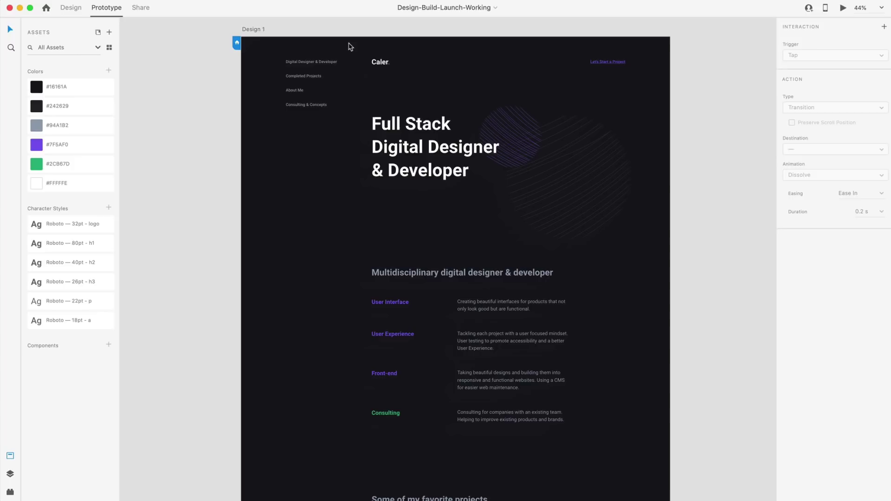
{"action": "key", "text": "super+1"}
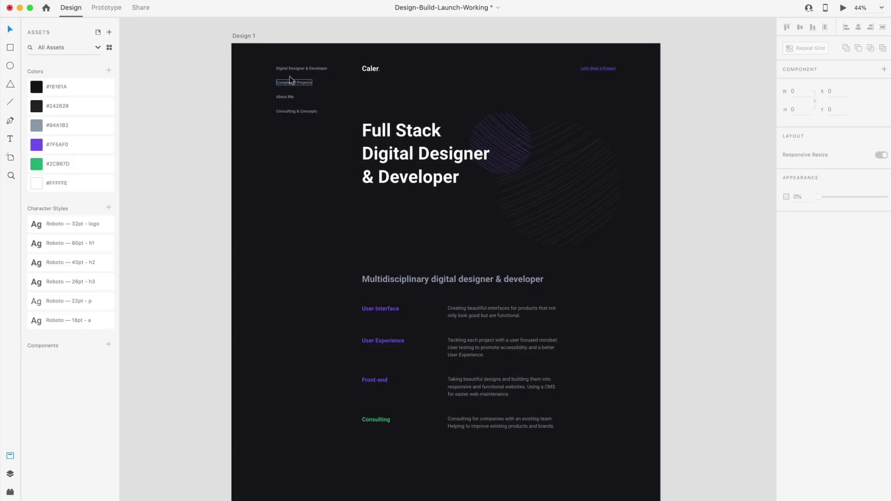
{"action": "scroll", "coordinate": [367, 135], "scroll_direction": "down", "scroll_amount": 10}
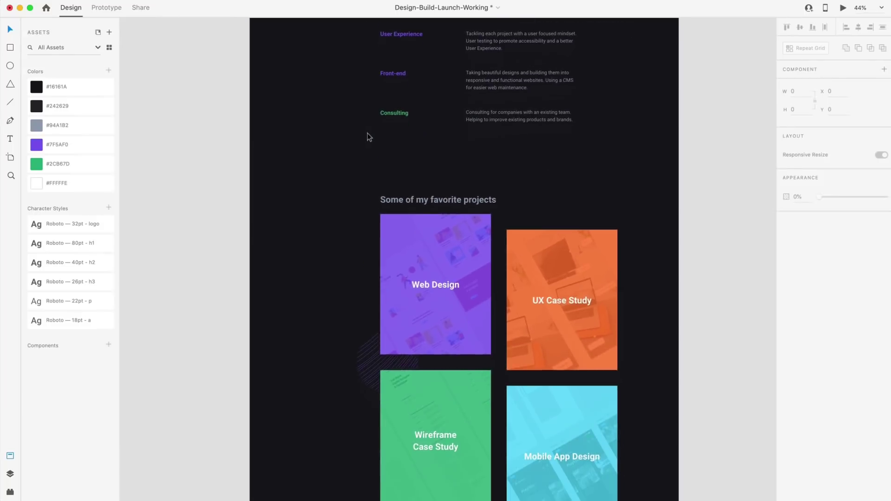
{"action": "scroll", "coordinate": [367, 133], "scroll_direction": "down", "scroll_amount": 5}
{"action": "scroll", "coordinate": [366, 133], "scroll_direction": "up", "scroll_amount": 9}
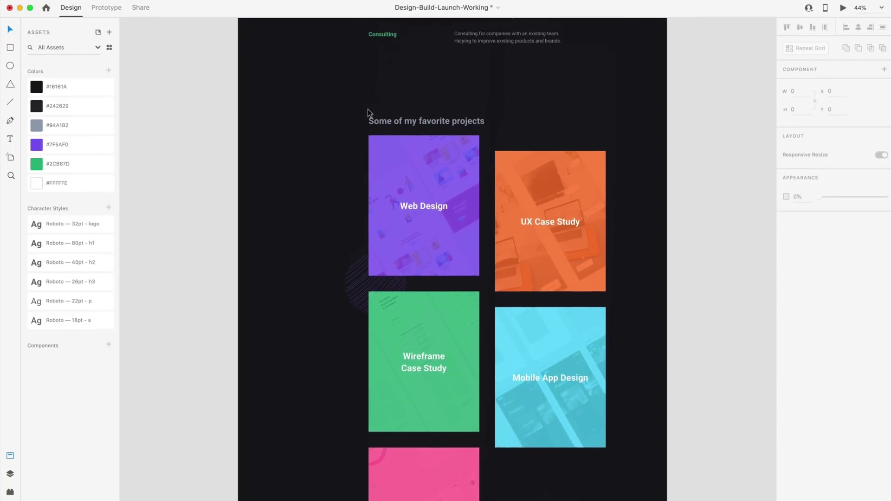
{"action": "scroll", "coordinate": [368, 110], "scroll_direction": "up", "scroll_amount": 10}
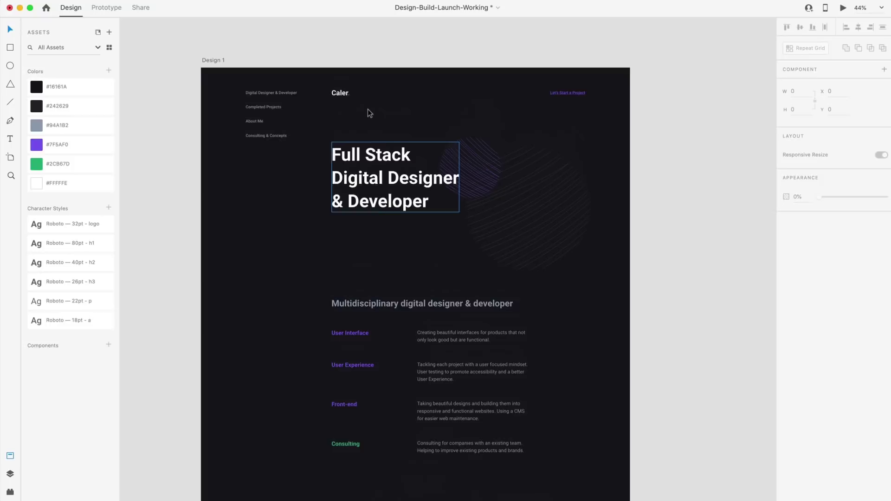
Wire the Digital Designer & Developer nav text to the Multidisciplinary heading as a Scroll To.
{"action": "left_click", "coordinate": [261, 82]}
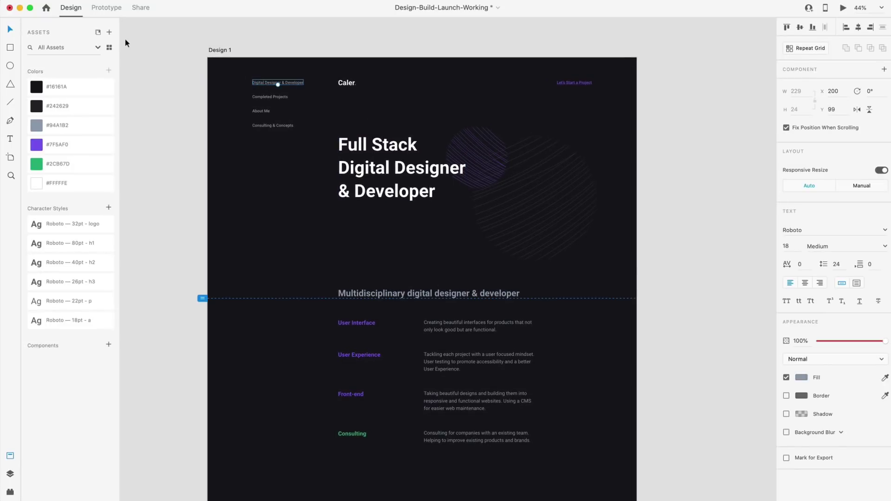
{"action": "left_click", "coordinate": [112, 9]}
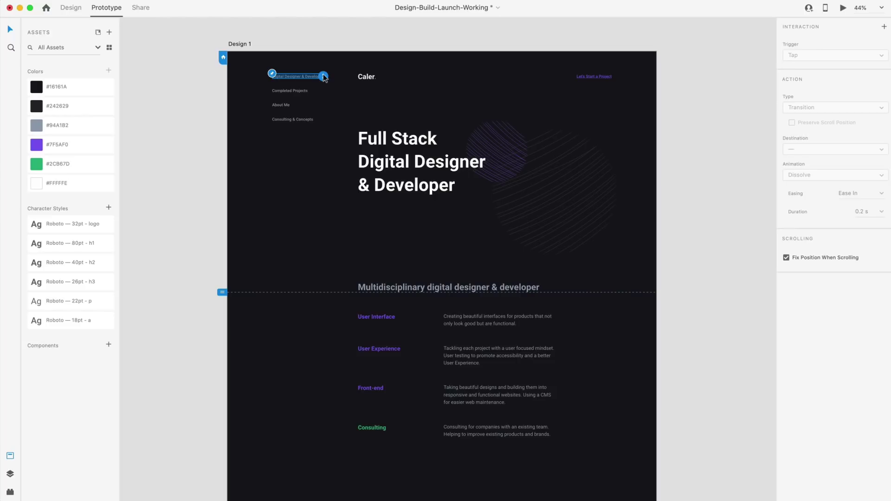
{"action": "left_click_drag", "start_coordinate": [324, 78], "coordinate": [373, 291]}
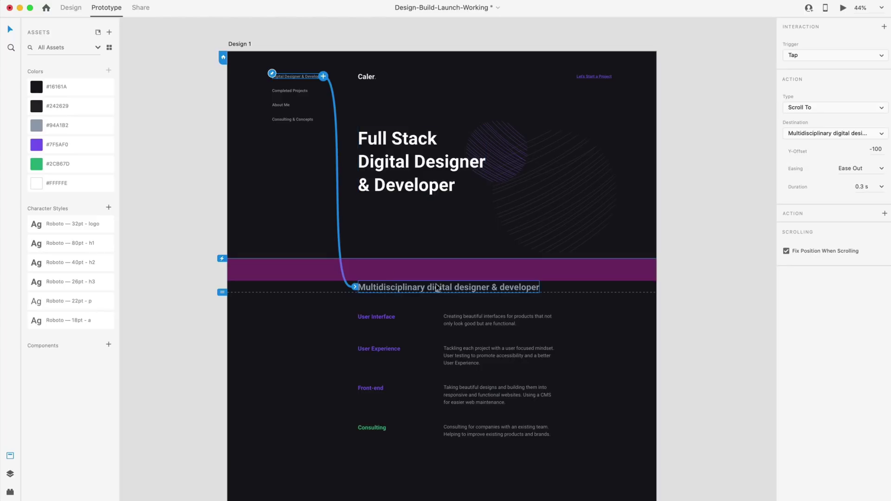
{"action": "left_click_drag", "start_coordinate": [221, 259], "coordinate": [220, 250]}
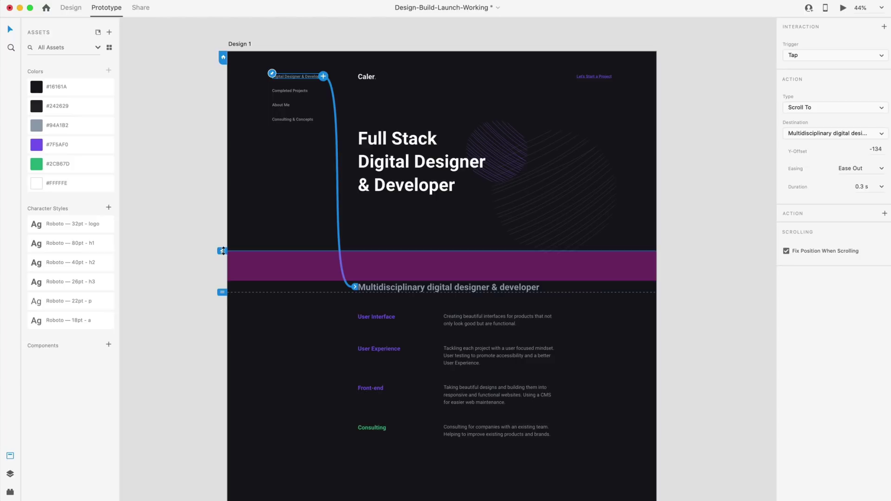
{"action": "left_click_drag", "start_coordinate": [223, 251], "coordinate": [222, 280]}
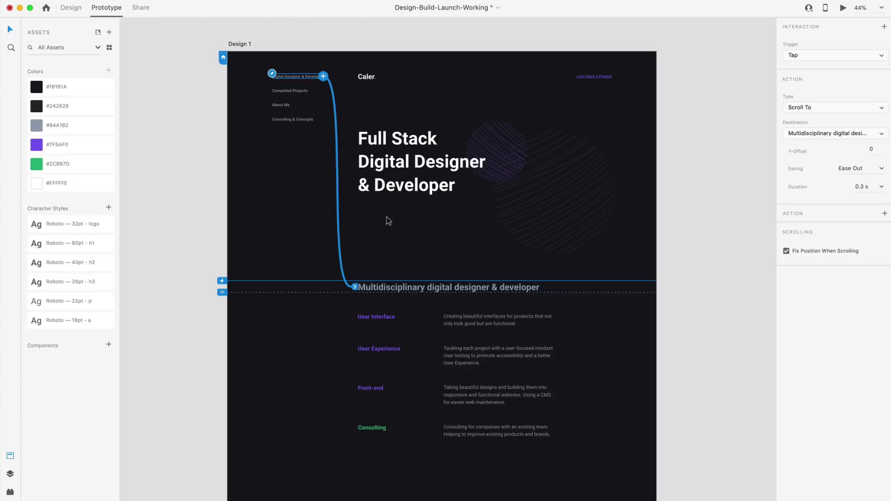
{"action": "left_click", "coordinate": [381, 287]}
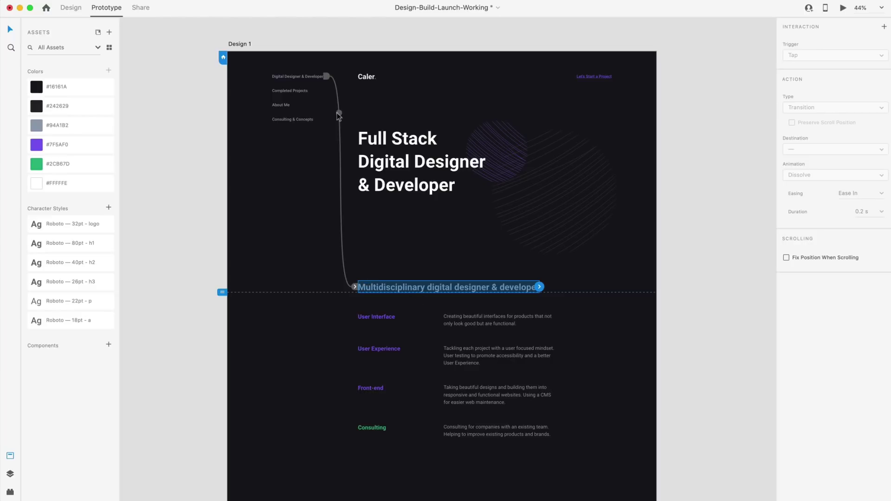
Set the nav link's Scroll To Y-Offset to -100.
{"action": "left_click", "coordinate": [327, 76]}
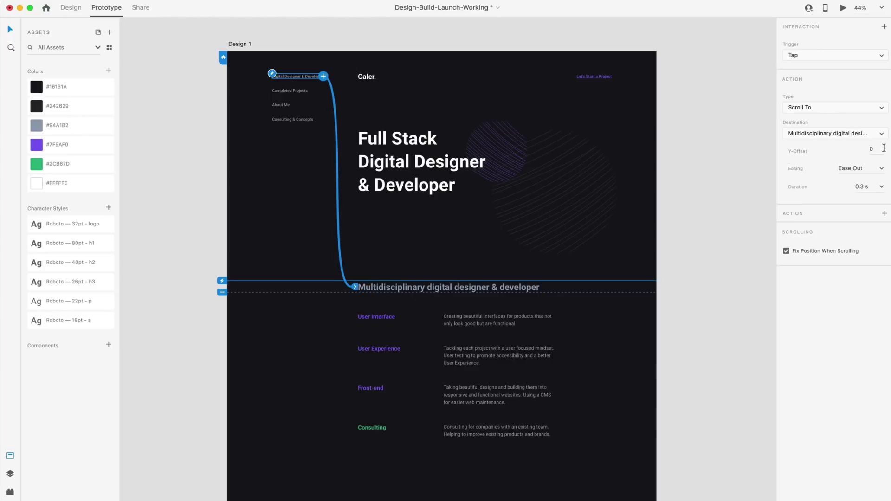
{"action": "left_click", "coordinate": [875, 149]}
{"action": "type", "text": "-100"}
{"action": "key", "text": "Return"}
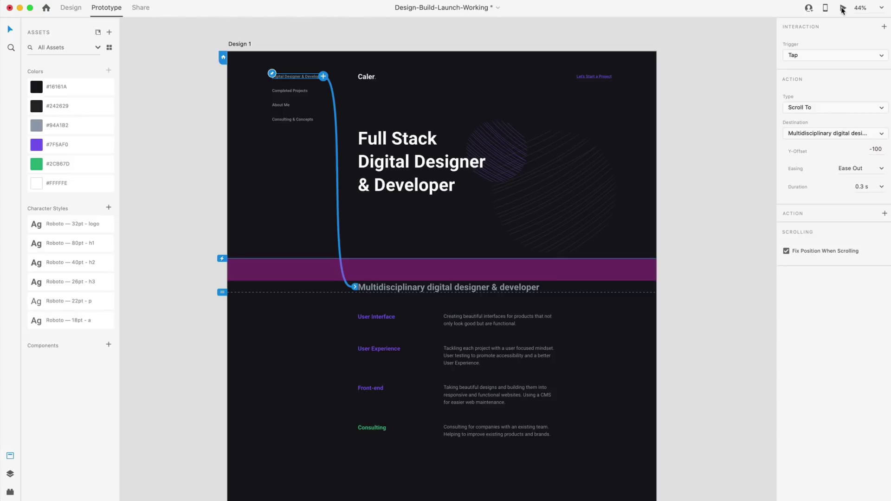
Preview the nav link scroll, raise the offset above the heading, and preview it again.
{"action": "left_click", "coordinate": [843, 9]}
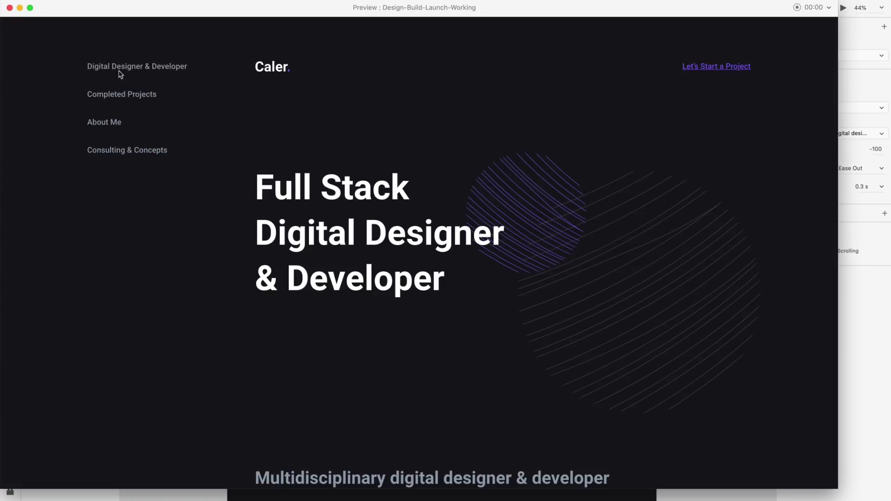
{"action": "left_click", "coordinate": [145, 70]}
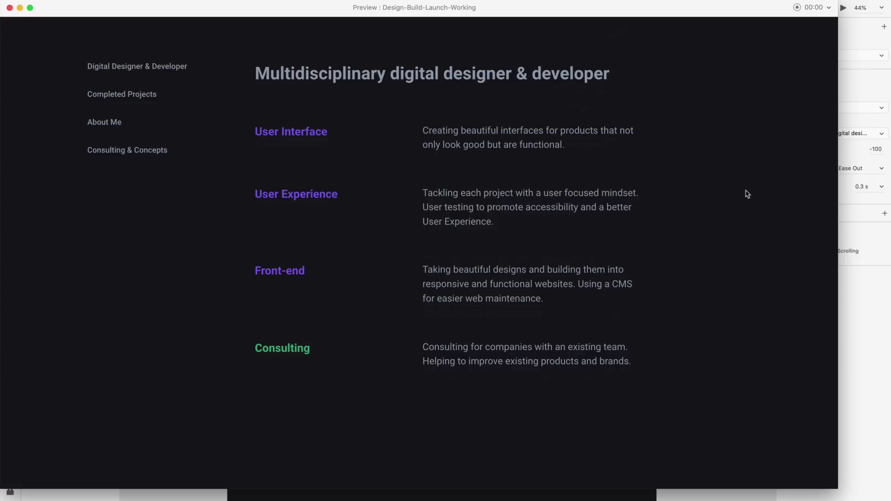
{"action": "left_click", "coordinate": [9, 8]}
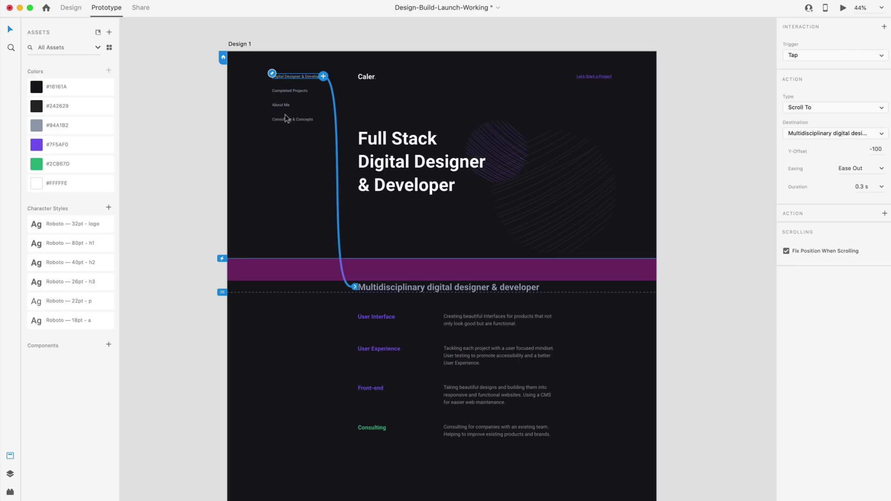
{"action": "left_click_drag", "start_coordinate": [221, 258], "coordinate": [226, 202]}
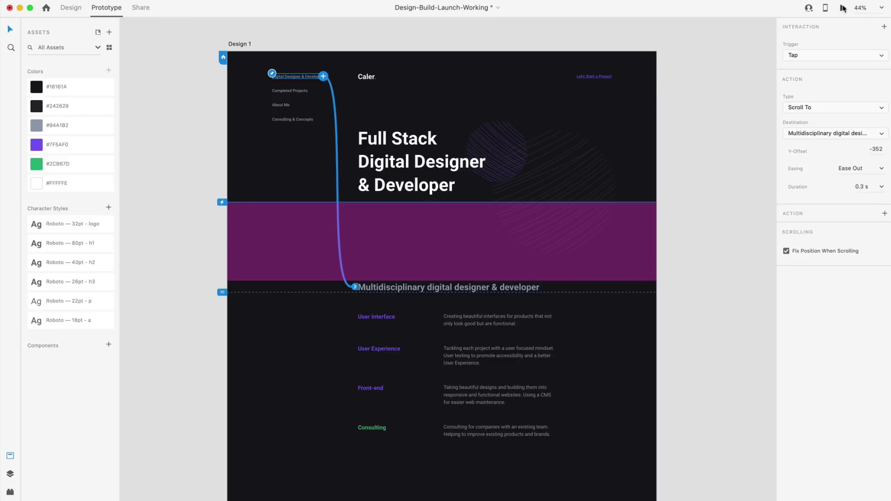
{"action": "left_click", "coordinate": [843, 9]}
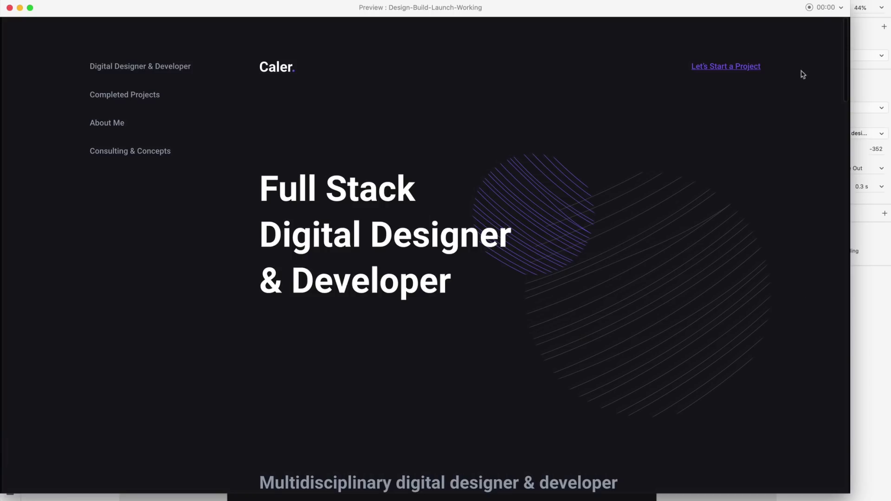
{"action": "left_click", "coordinate": [153, 68]}
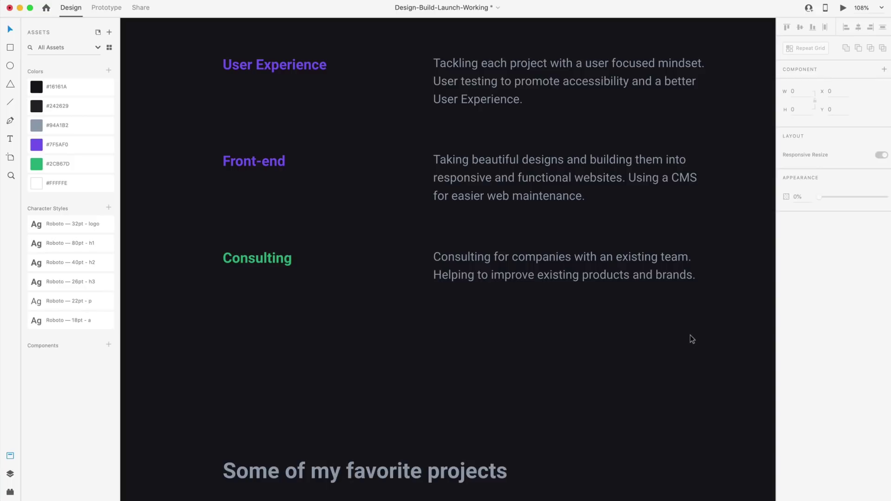
Auto-fit the Consulting paragraph text box height to its text, shrinking it from 225 to 123.
{"action": "scroll", "coordinate": [553, 271], "scroll_direction": "right", "scroll_amount": 1}
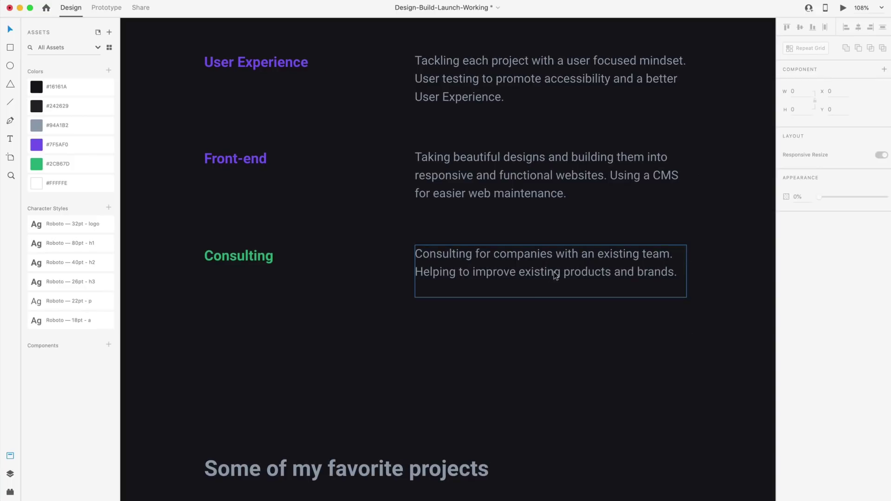
{"action": "left_click", "coordinate": [540, 297]}
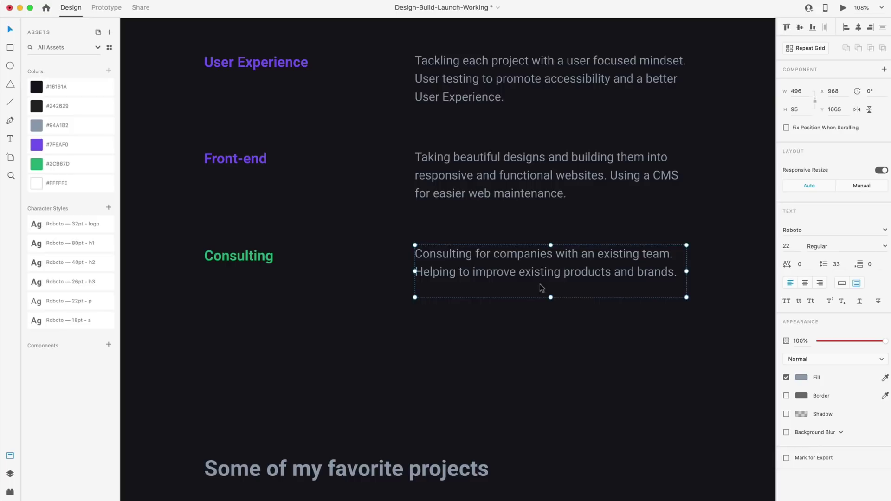
{"action": "double_click", "coordinate": [551, 297]}
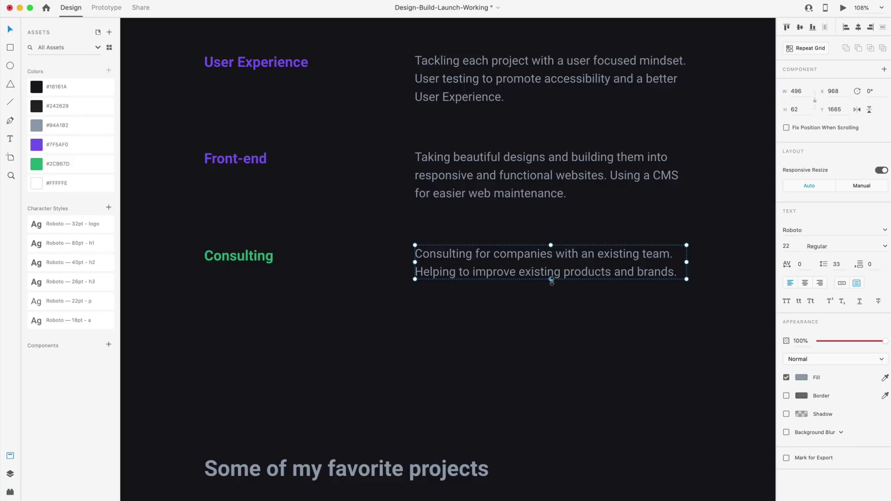
{"action": "left_click_drag", "start_coordinate": [552, 280], "coordinate": [537, 369]}
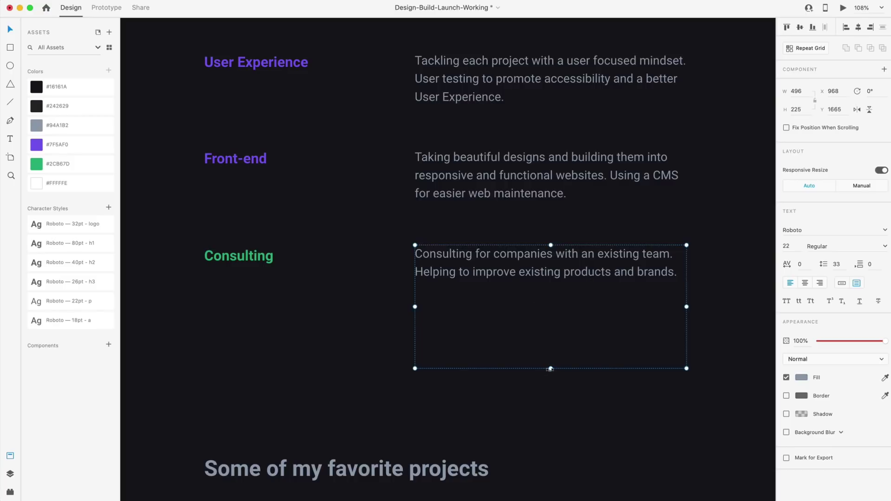
{"action": "double_click", "coordinate": [551, 369]}
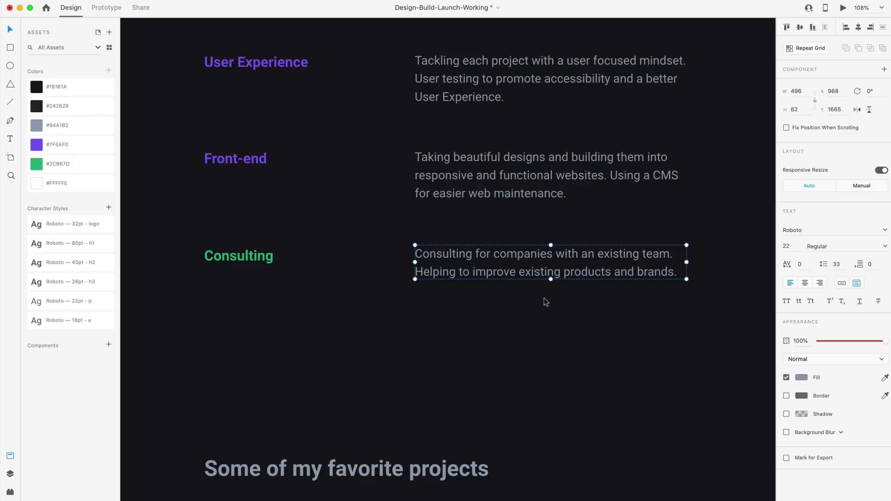
{"action": "mouse_move", "coordinate": [551, 279]}
{"action": "left_mouse_down"}
{"action": "mouse_move", "coordinate": [551, 289]}
{"action": "mouse_move", "coordinate": [553, 279]}
{"action": "left_mouse_up"}
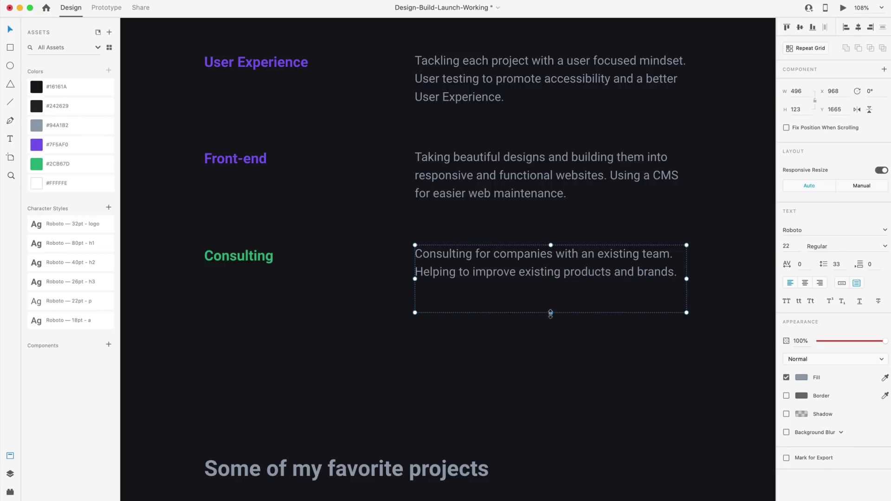
{"action": "left_click", "coordinate": [601, 343]}
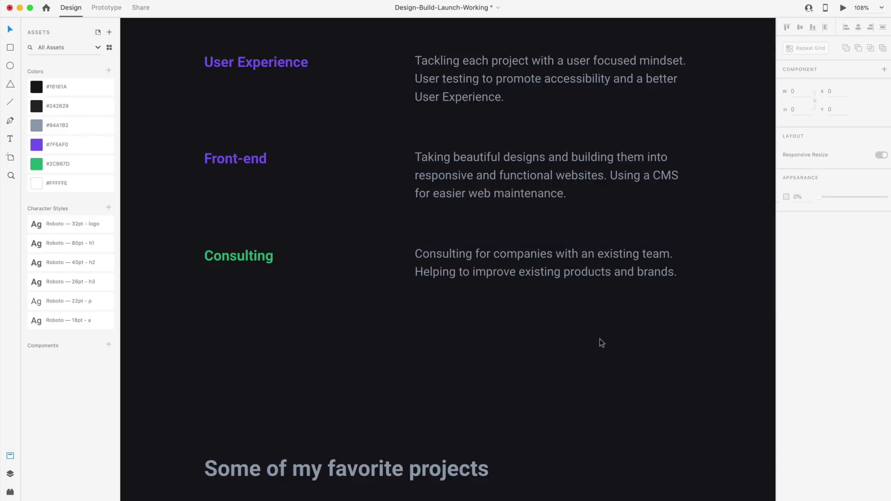